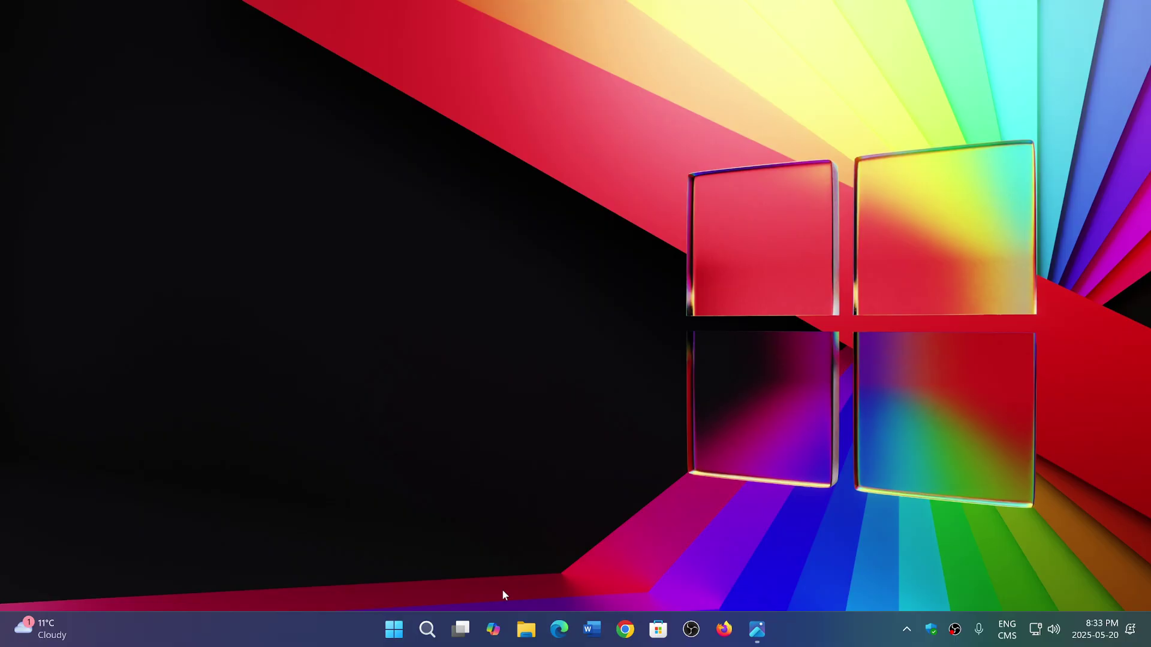
Launch the Settings app from the Start menu's pinned apps
left_click(393, 630)
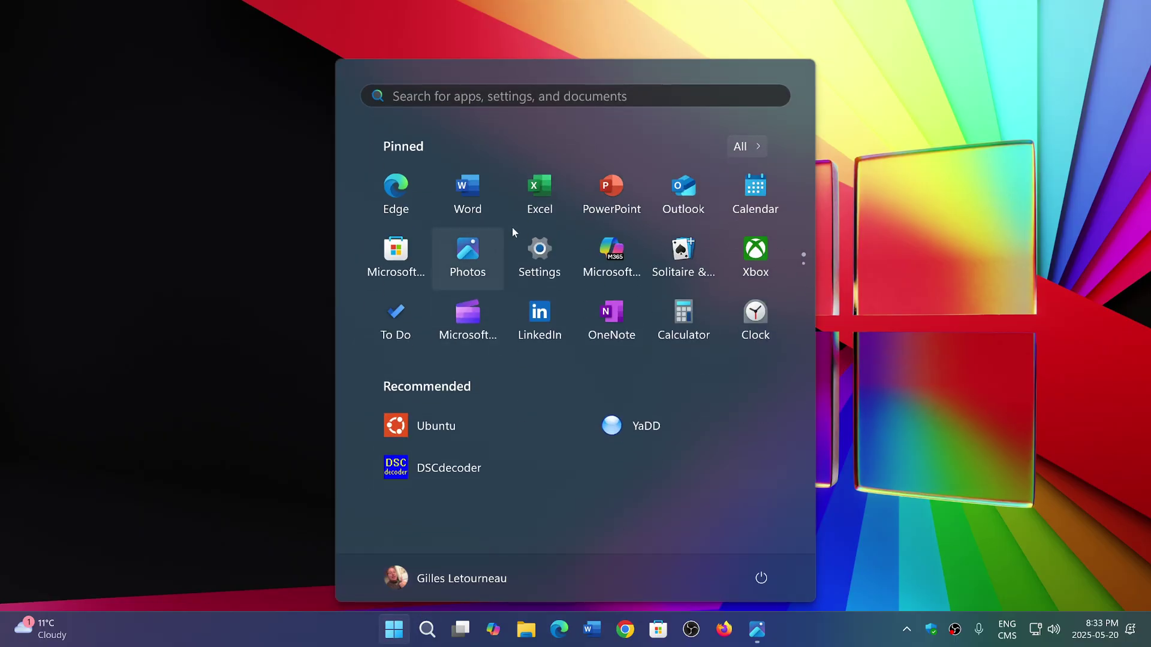
left_click(542, 248)
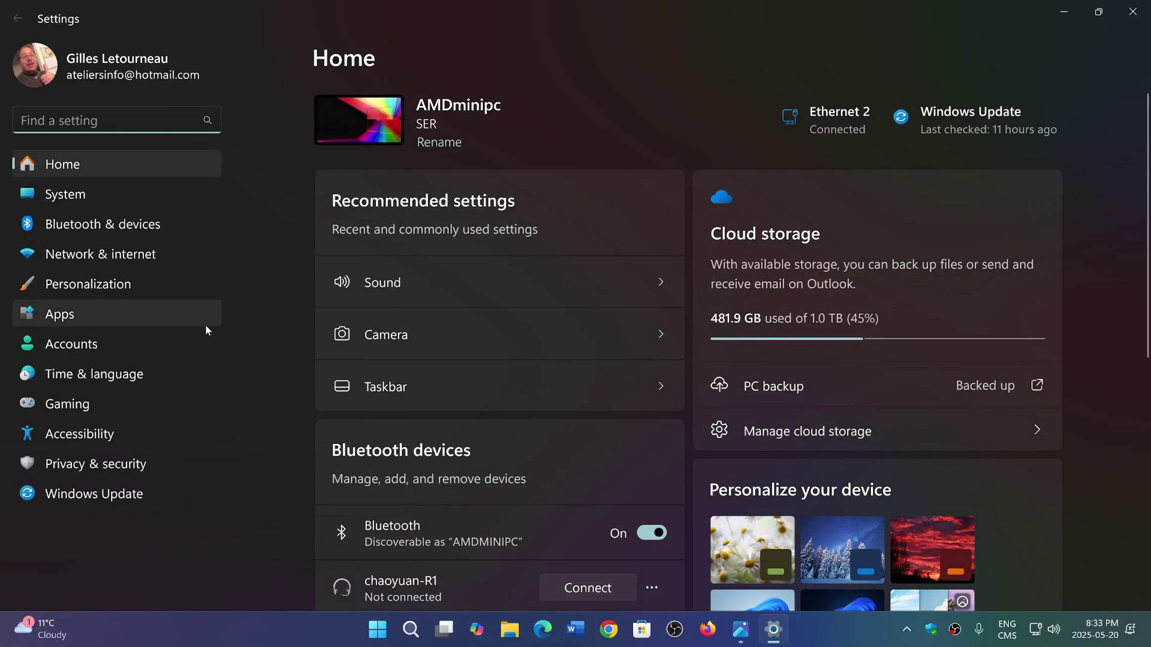
left_click(145, 498)
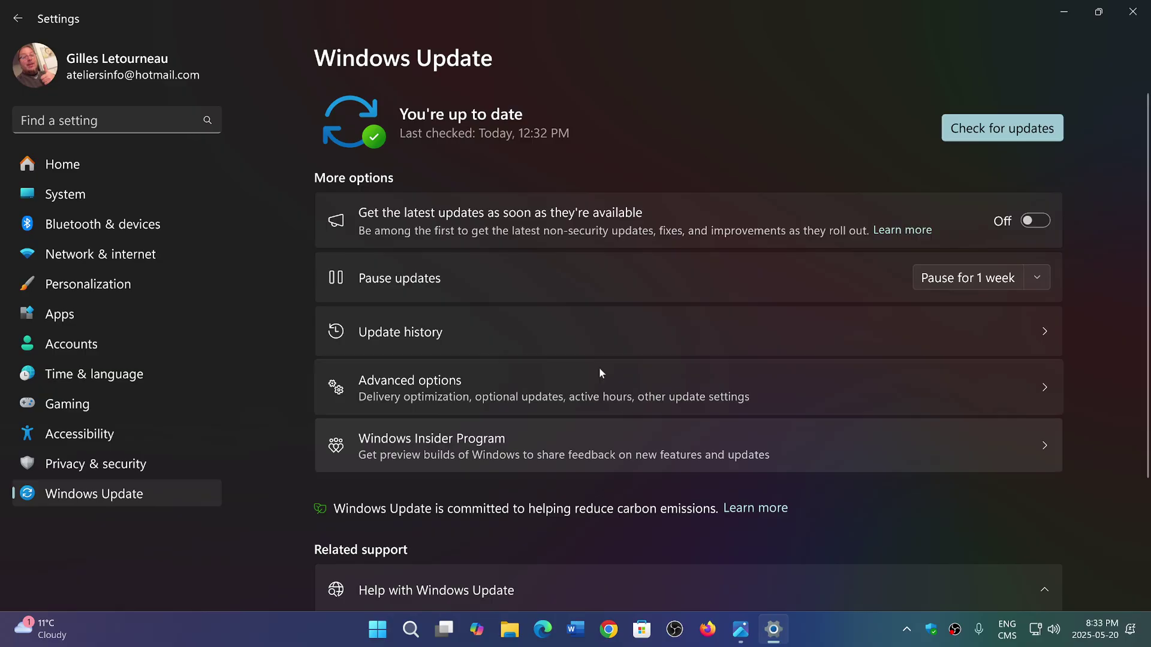
Open Update history, listing 24 installed quality updates, newest from 2025-05-13
left_click(567, 343)
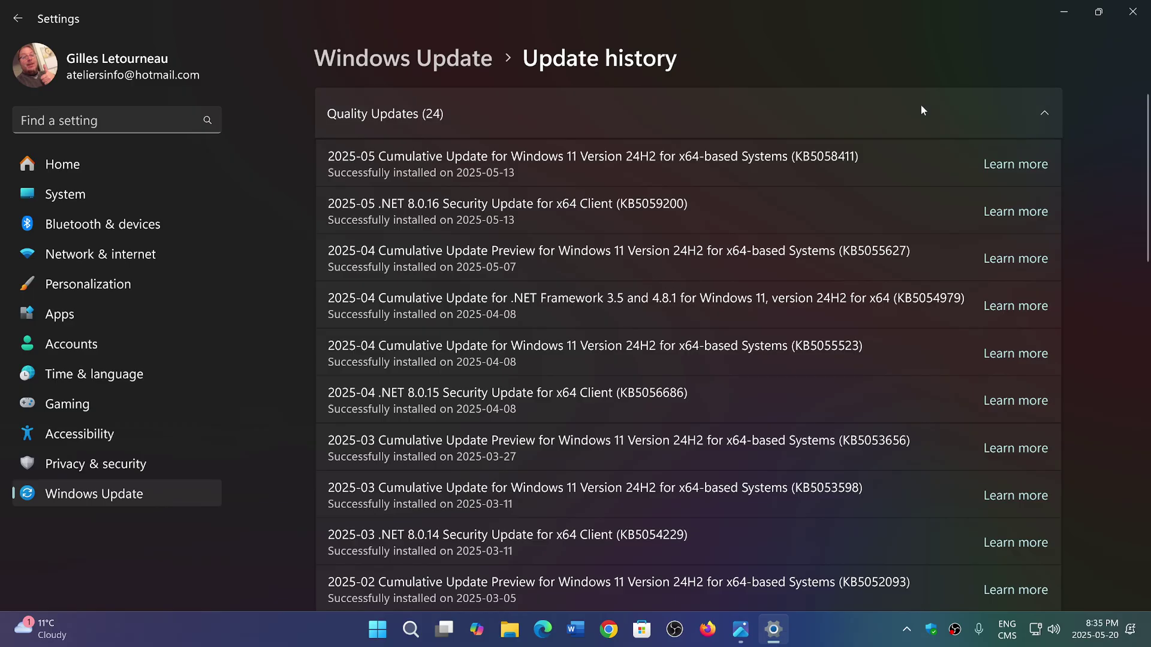
Close Settings, then open and dismiss the Start menu, leaving the bare desktop
left_click(1138, 16)
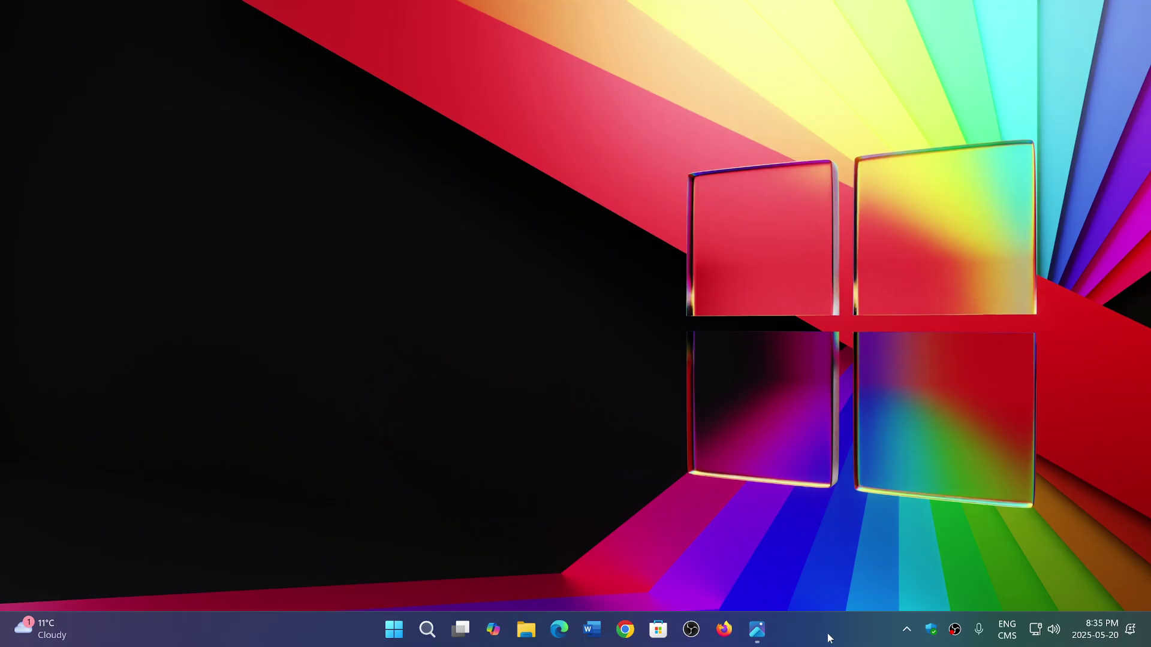
left_click(395, 632)
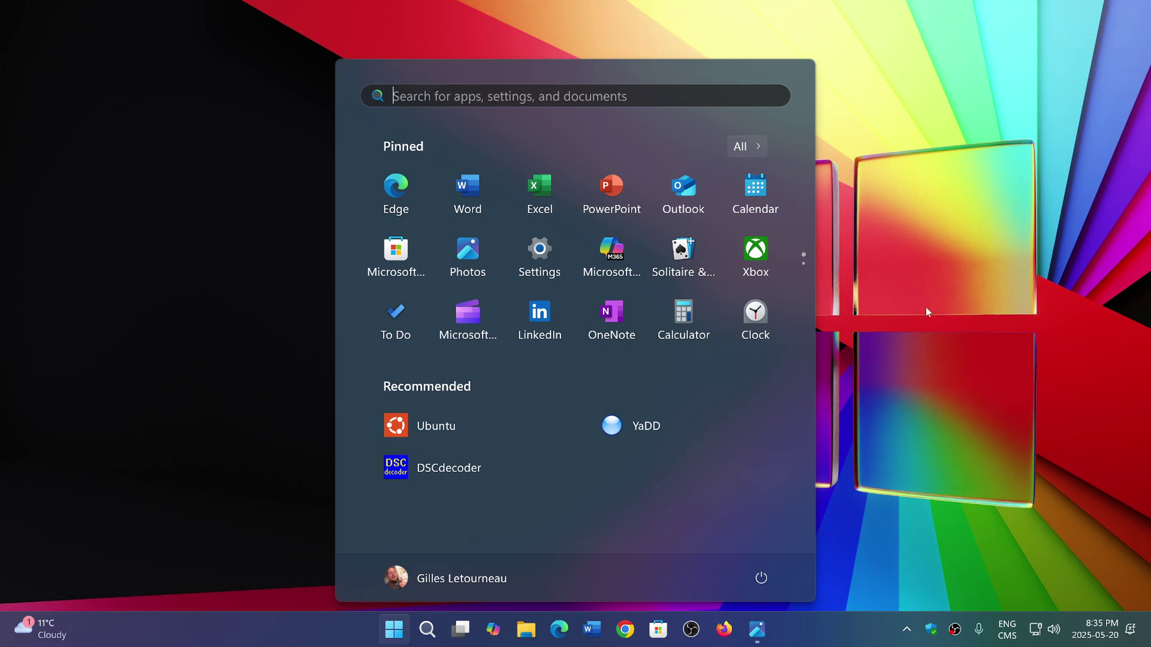
left_click(959, 323)
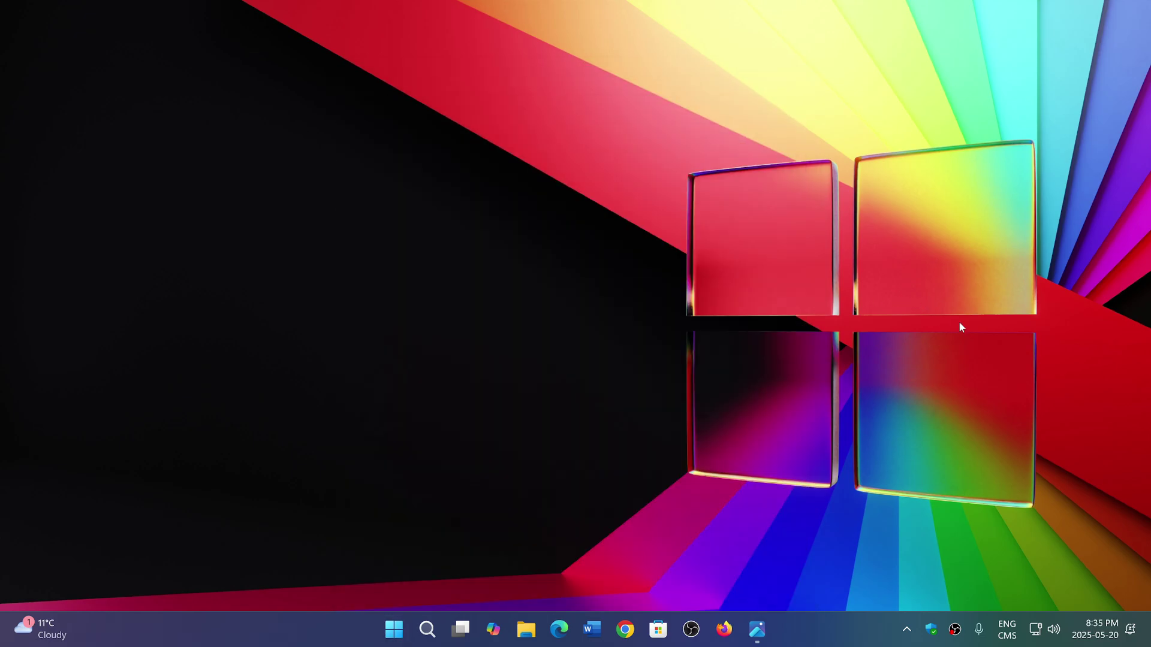